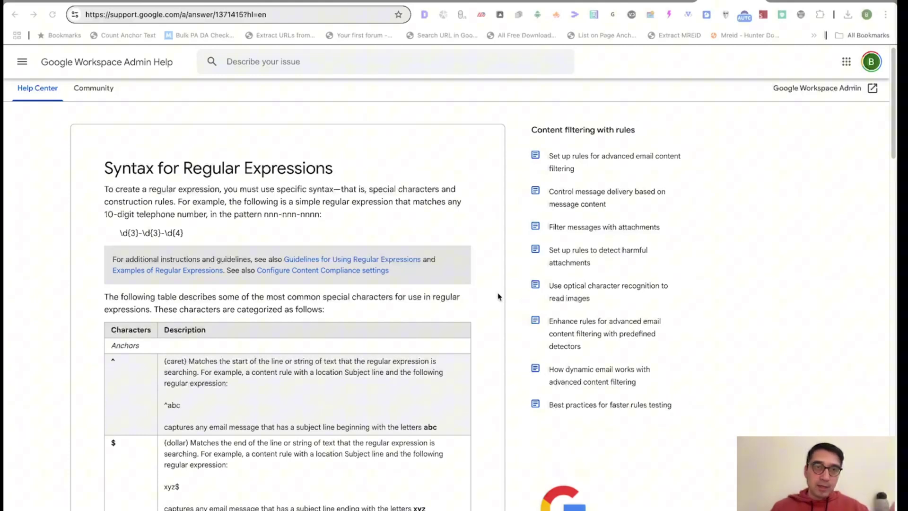
pyautogui.scroll(-1, 497, 297)
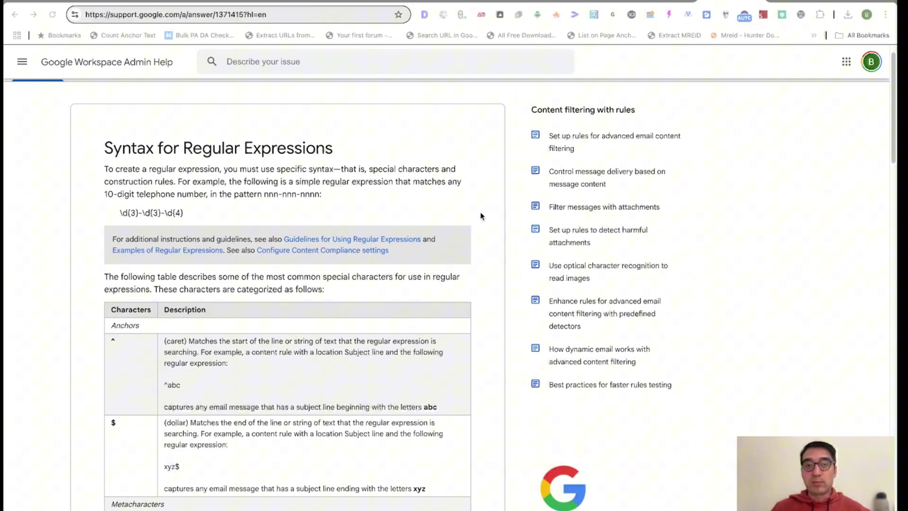
pyautogui.scroll(-3, 480, 215)
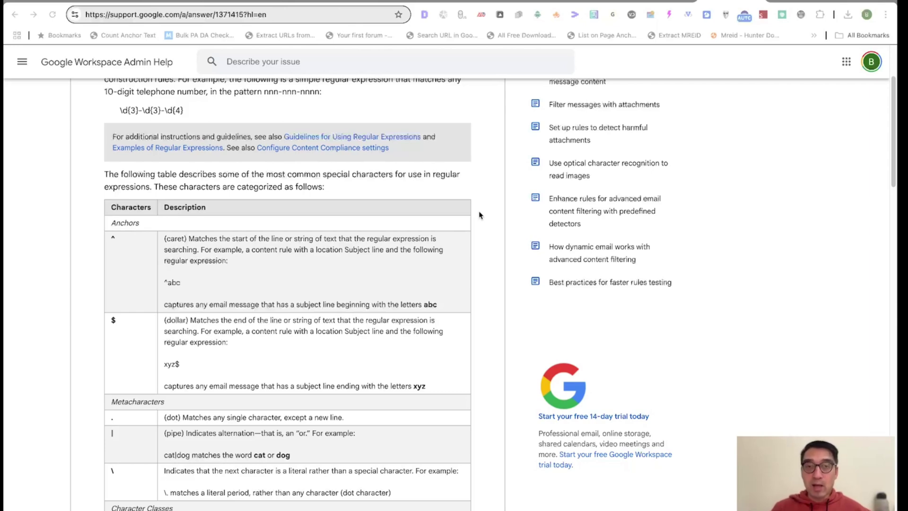
pyautogui.scroll(-8, 479, 215)
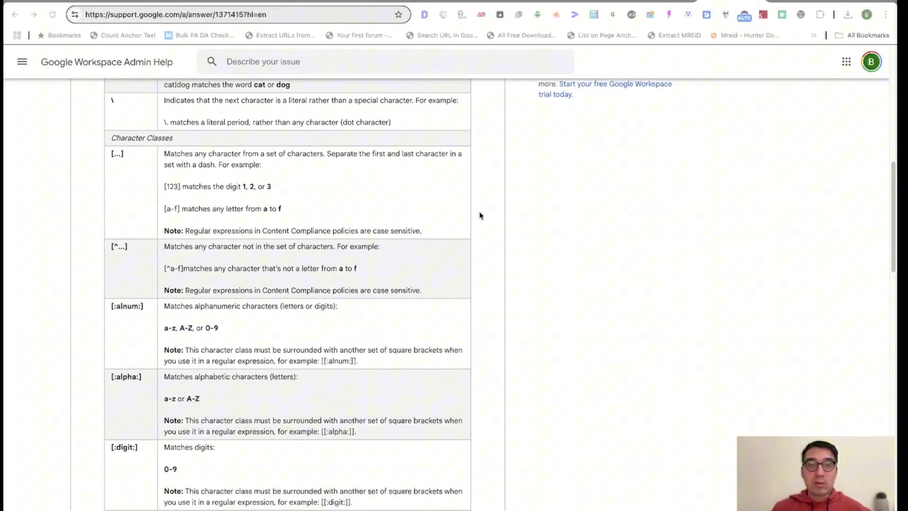
pyautogui.scroll(-3, 479, 215)
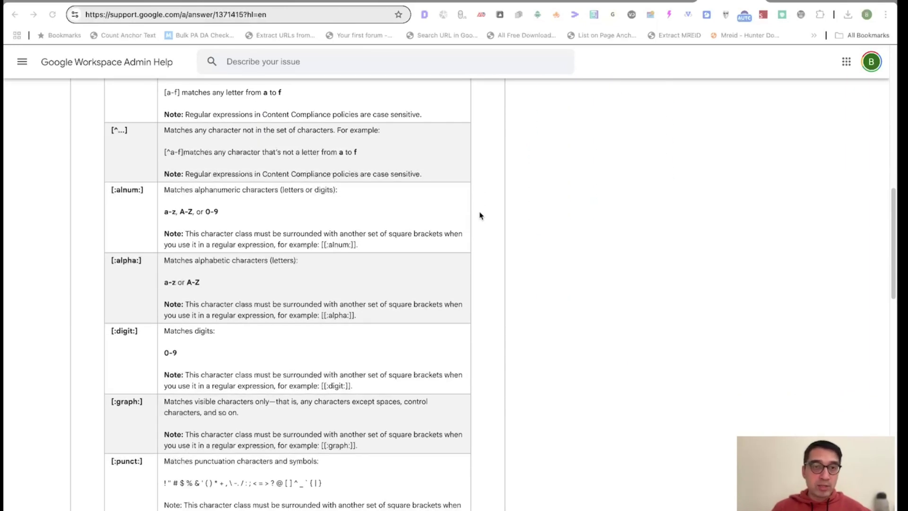
pyautogui.scroll(-3, 479, 215)
pyautogui.scroll(-3, 479, 215)
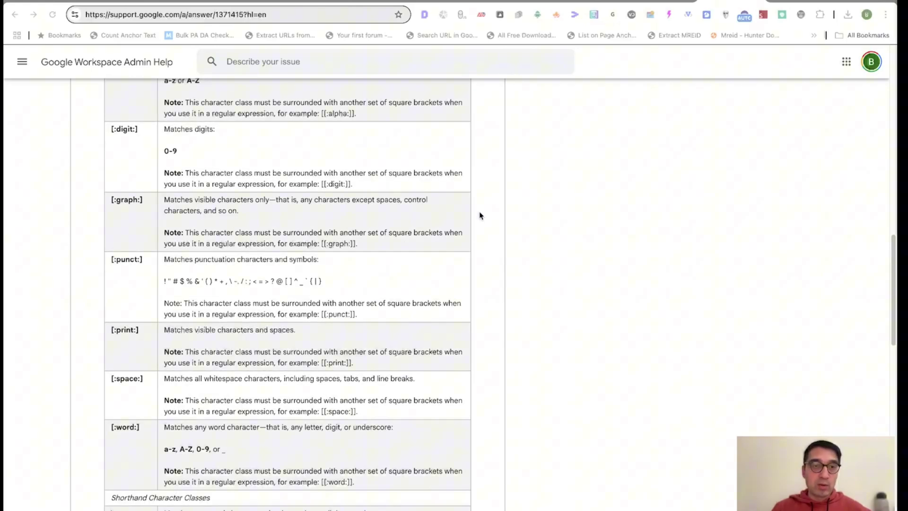
pyautogui.scroll(-9, 479, 215)
pyautogui.scroll(-6, 479, 216)
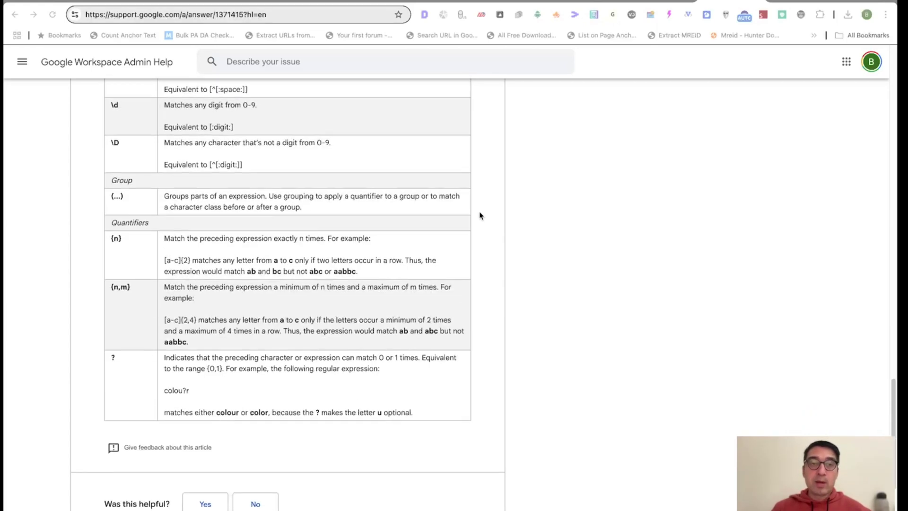
pyautogui.scroll(-3, 479, 215)
pyautogui.scroll(20, 480, 216)
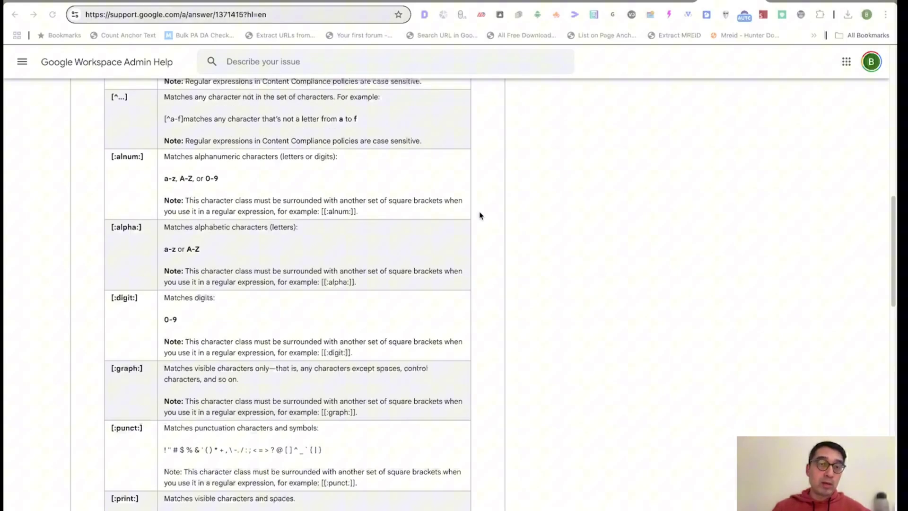
pyautogui.scroll(2, 479, 216)
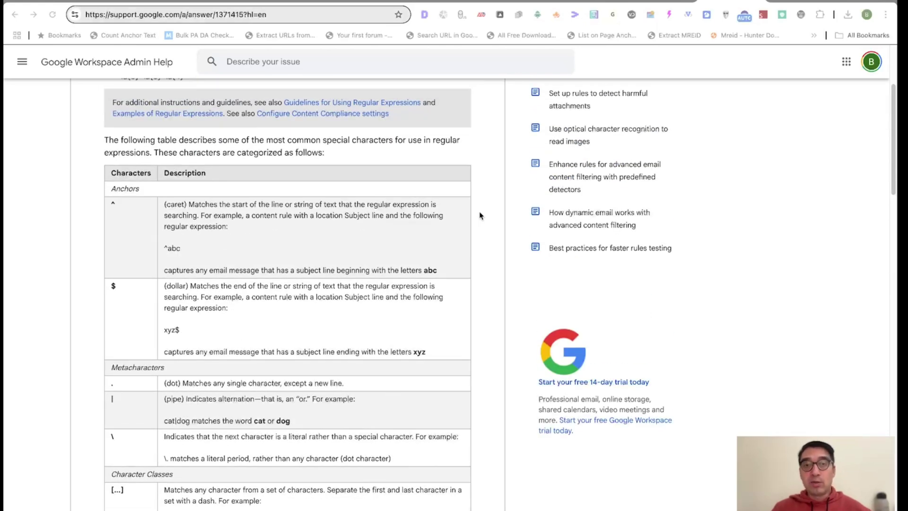
pyautogui.scroll(4, 479, 216)
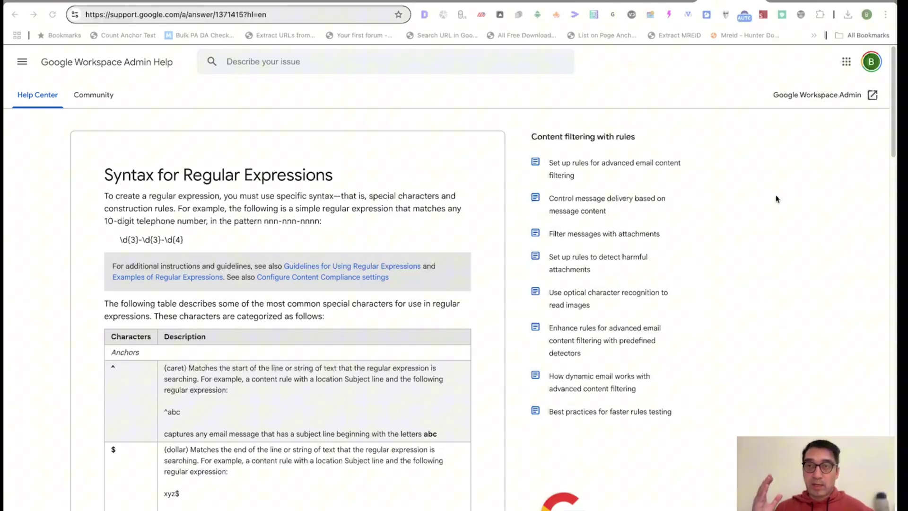
# Switch to the Better Regex in Search Console store listing and scroll through its description.
pyautogui.click(794, 2)
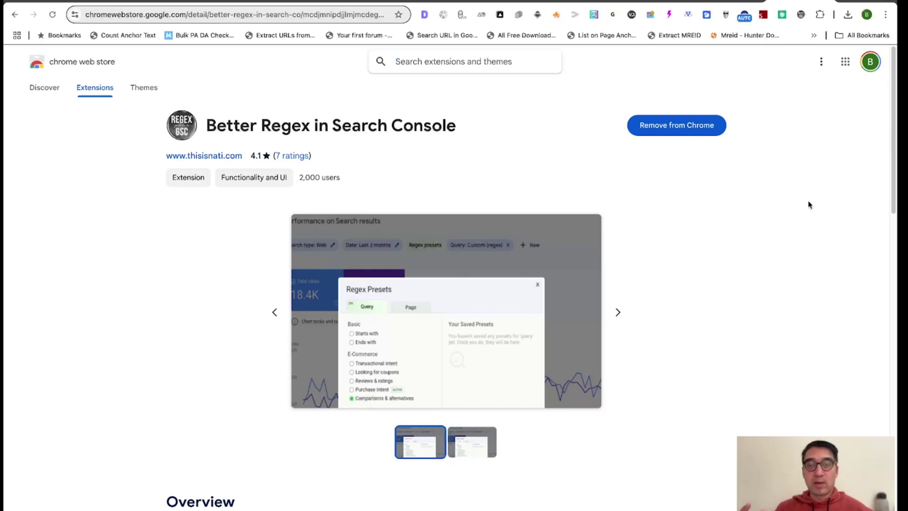
pyautogui.scroll(-1, 756, 189)
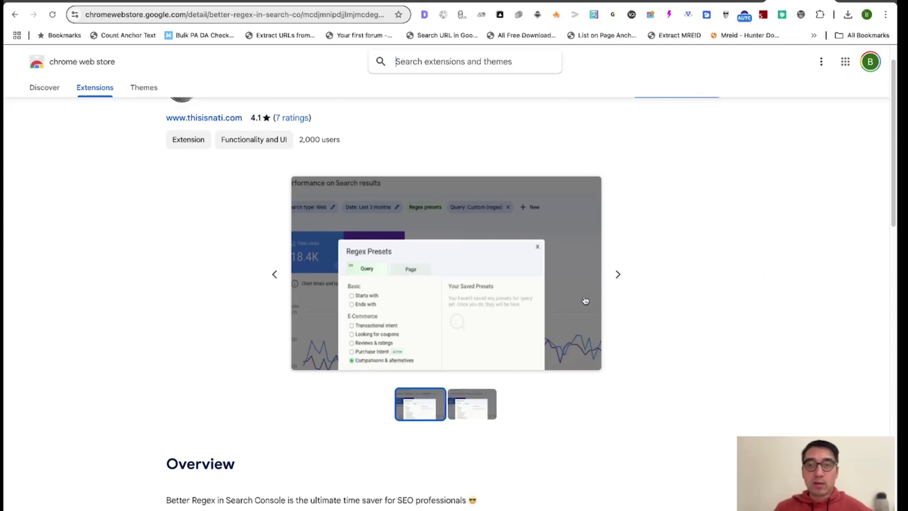
pyautogui.scroll(1, 653, 294)
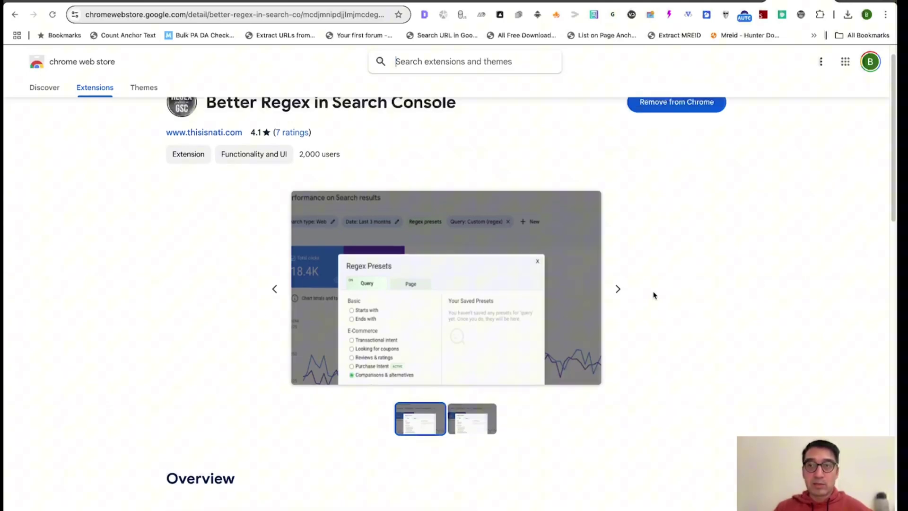
pyautogui.scroll(1, 654, 295)
pyautogui.scroll(-3, 650, 247)
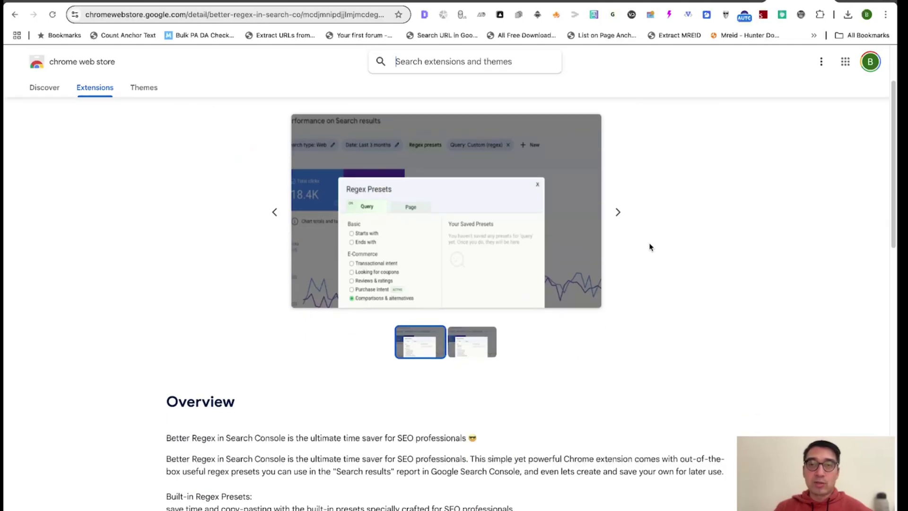
pyautogui.scroll(-1, 650, 247)
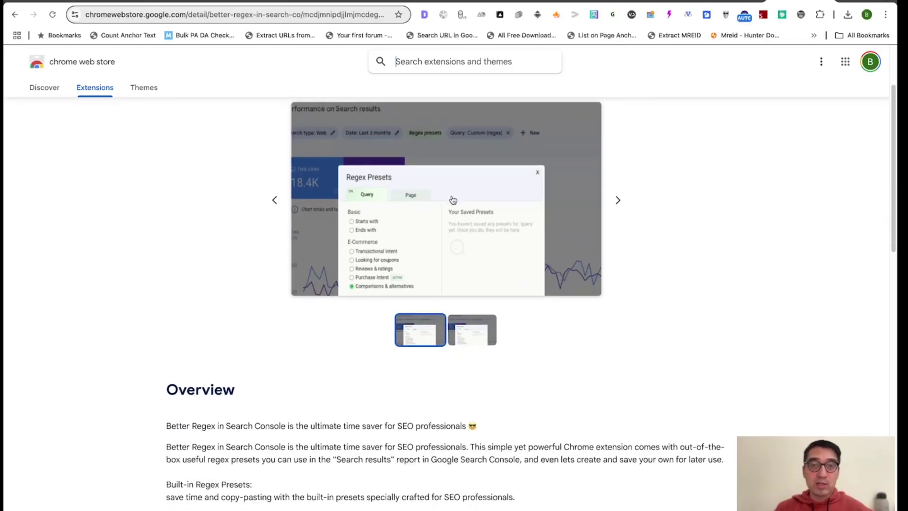
# View the extension's second screenshot and read further down the listing.
pyautogui.click(618, 199)
pyautogui.scroll(-3, 665, 210)
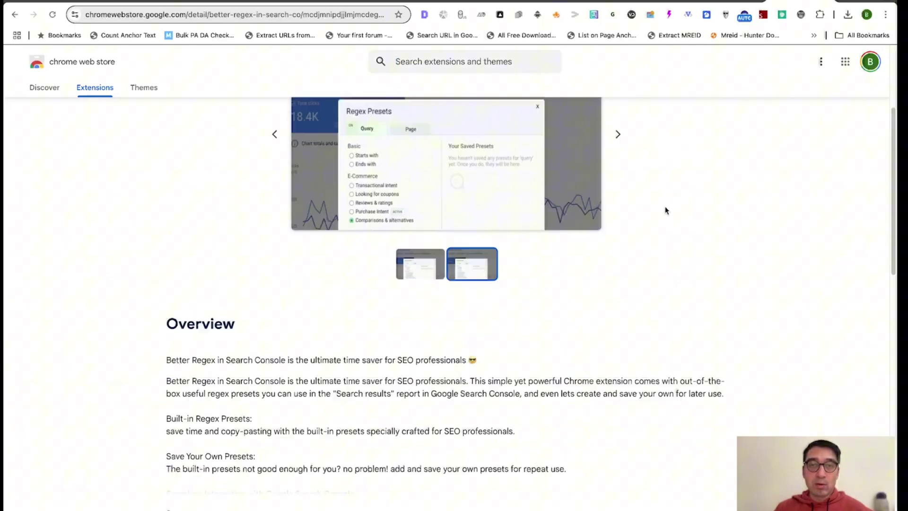
pyautogui.scroll(-2, 665, 210)
pyautogui.scroll(-3, 665, 210)
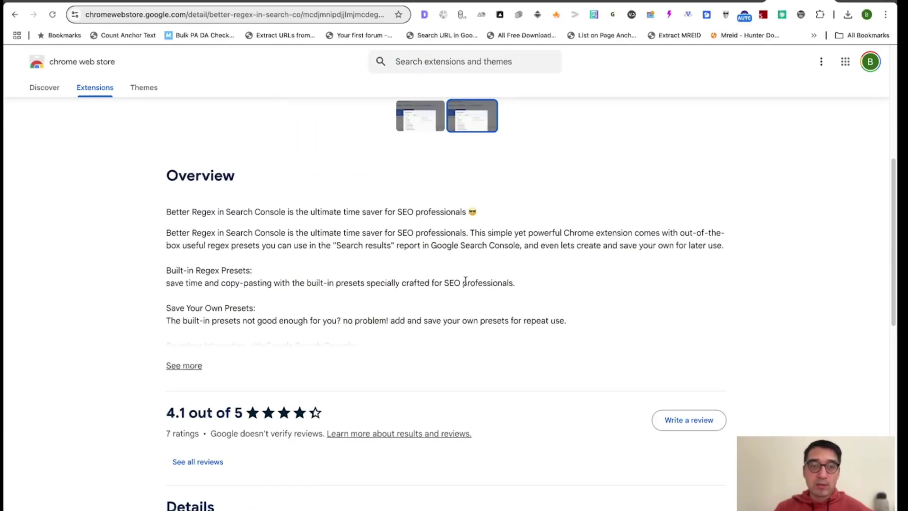
pyautogui.scroll(-13, 464, 283)
pyautogui.scroll(20, 463, 286)
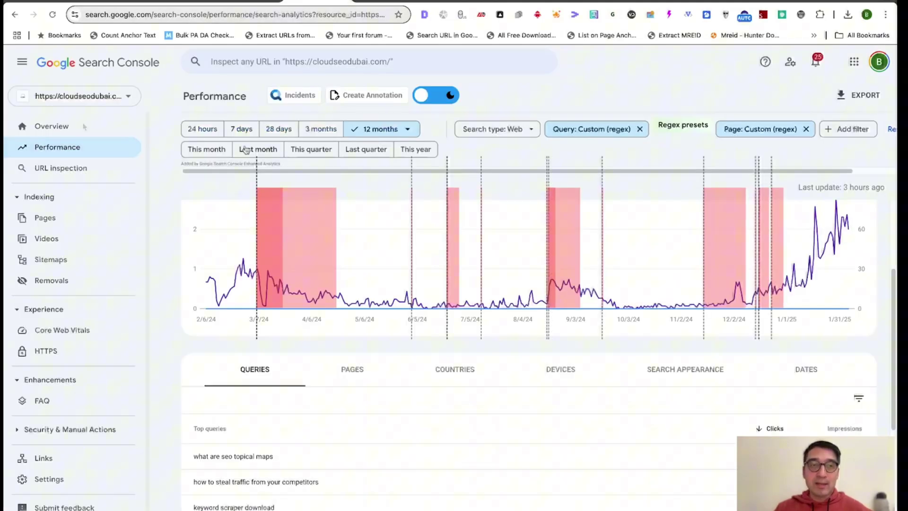
# Go from the property Overview to the full Performance report and bring up the Regex presets panel.
pyautogui.click(84, 127)
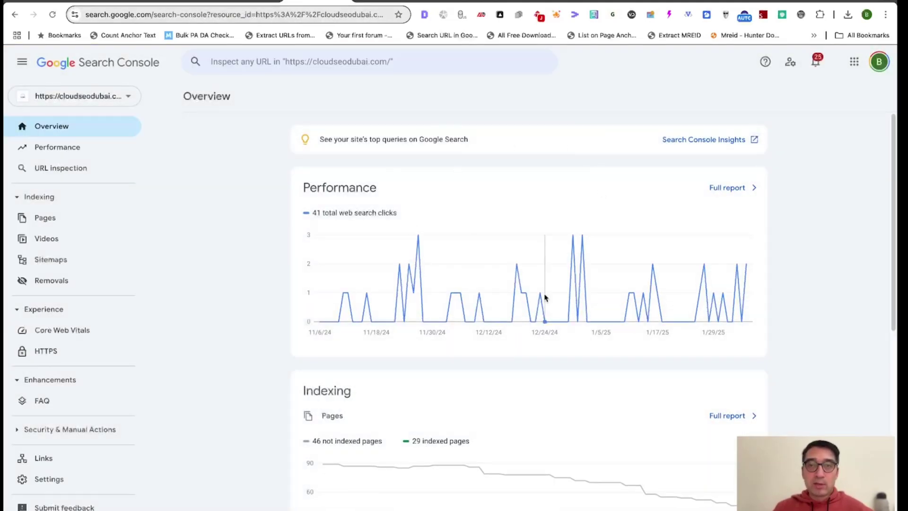
pyautogui.click(732, 196)
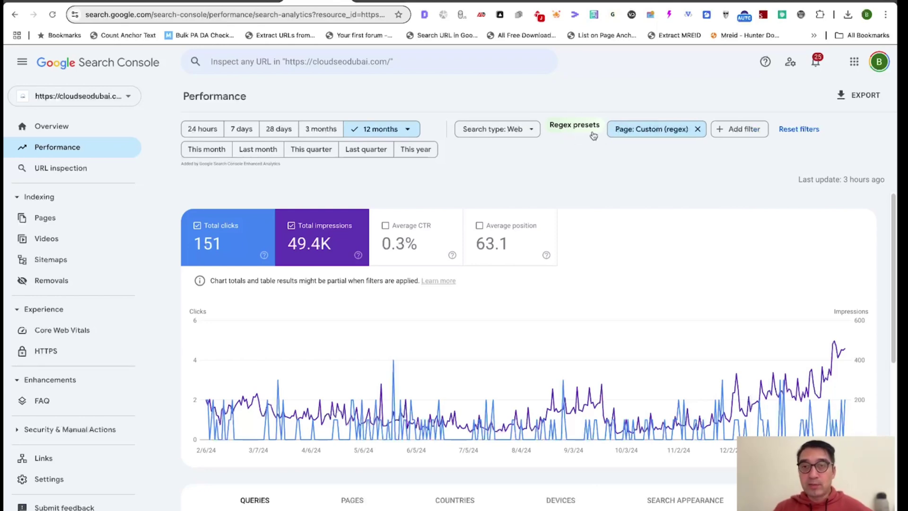
pyautogui.click(578, 127)
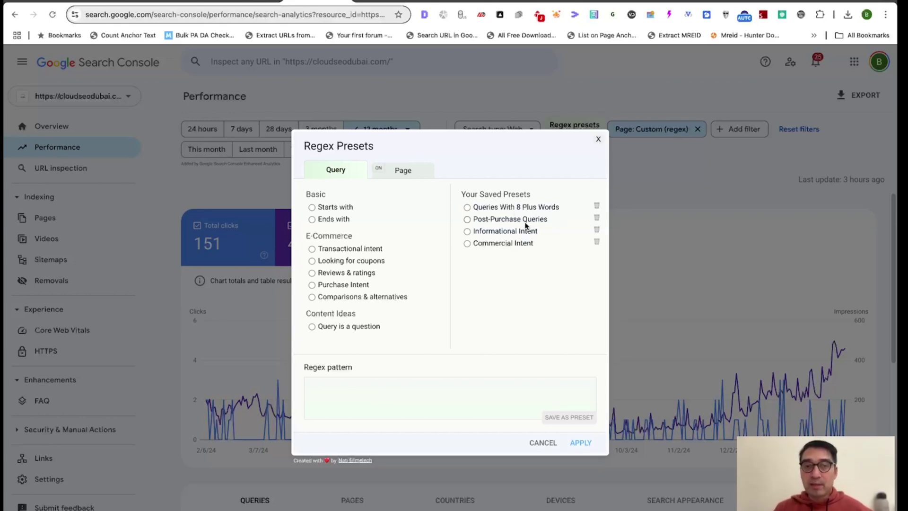
pyautogui.click(363, 408)
pyautogui.write('jdidiid')
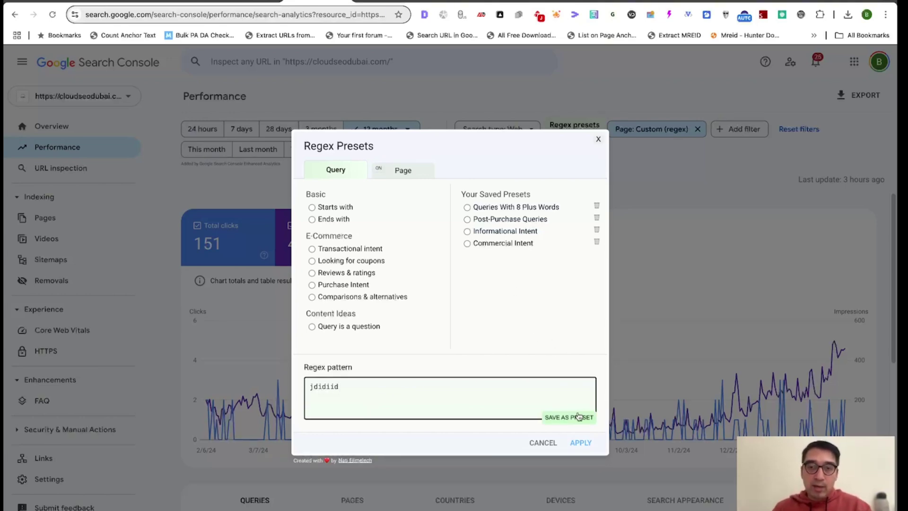
pyautogui.click(578, 416)
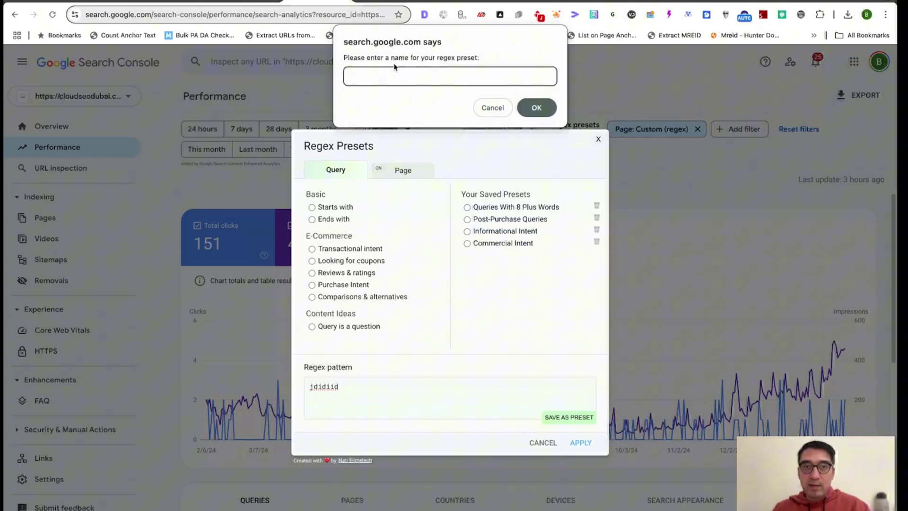
pyautogui.click(493, 109)
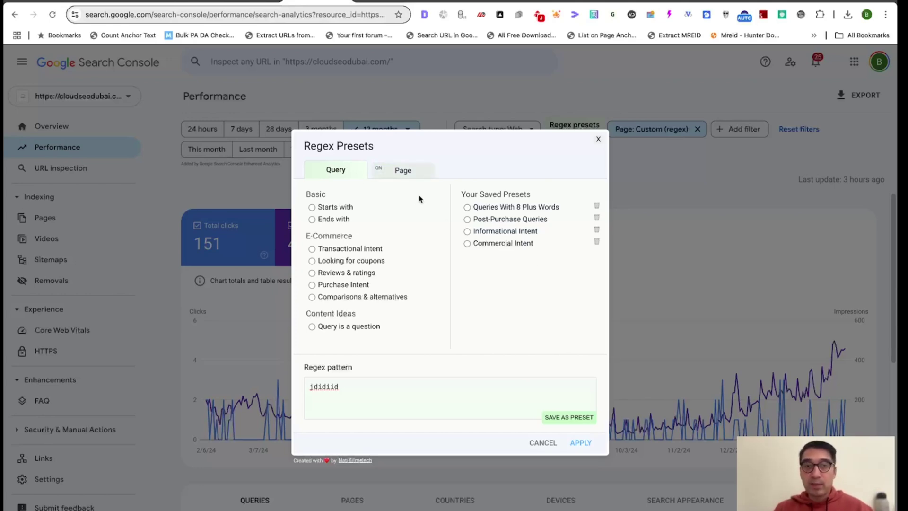
pyautogui.click(402, 172)
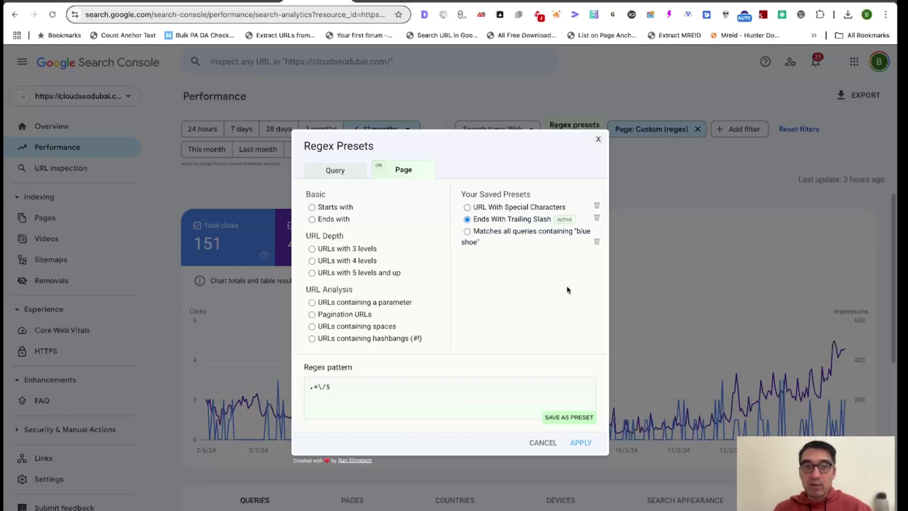
pyautogui.click(335, 170)
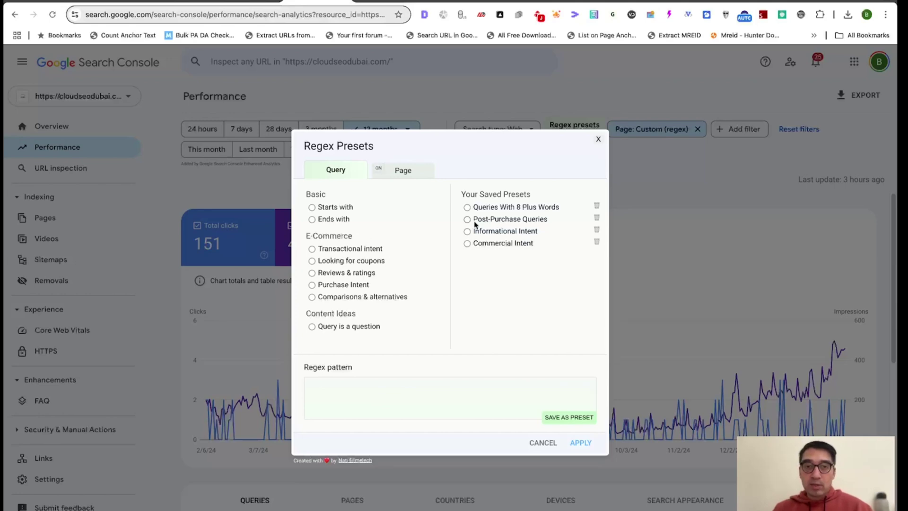
# Dismiss the presets panel, remove the custom Page regex filter and reopen Regex presets.
pyautogui.click(543, 442)
pyautogui.click(697, 128)
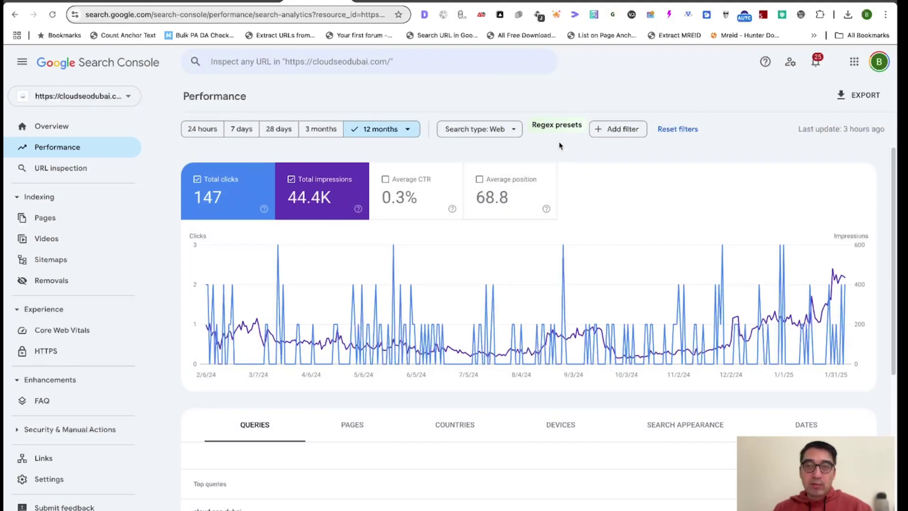
pyautogui.click(556, 125)
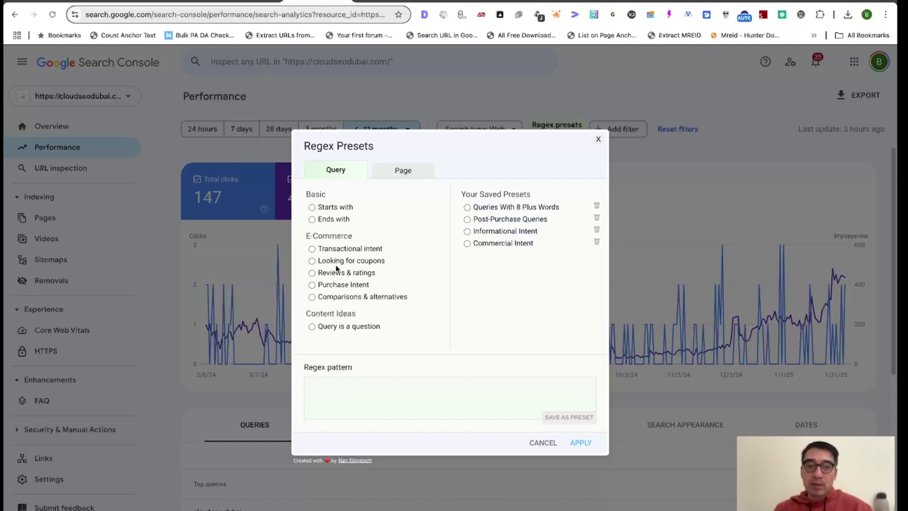
# Apply the Purchase Intent query preset, leaving the report at 0 clicks and 0 impressions.
pyautogui.click(341, 285)
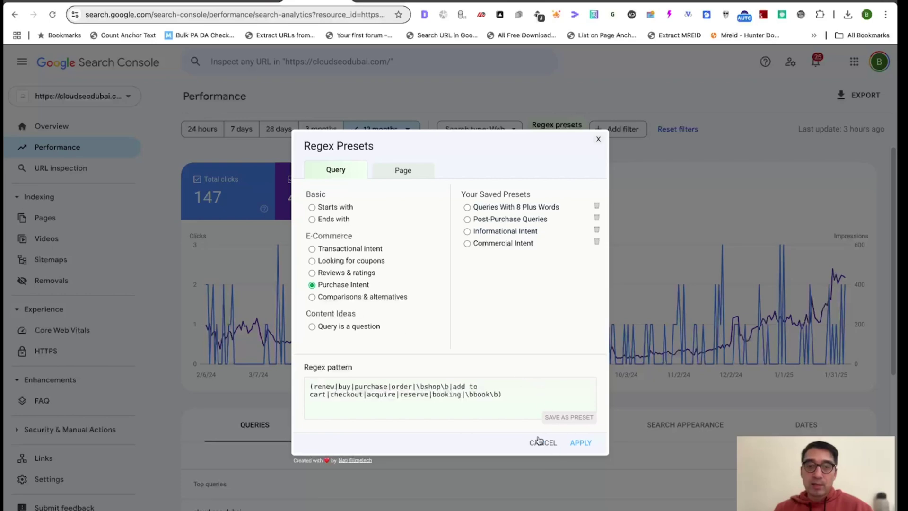
pyautogui.moveTo(310, 386); pyautogui.dragTo(535, 392)
pyautogui.click(475, 394)
pyautogui.moveTo(310, 385); pyautogui.dragTo(518, 397)
pyautogui.click(516, 397)
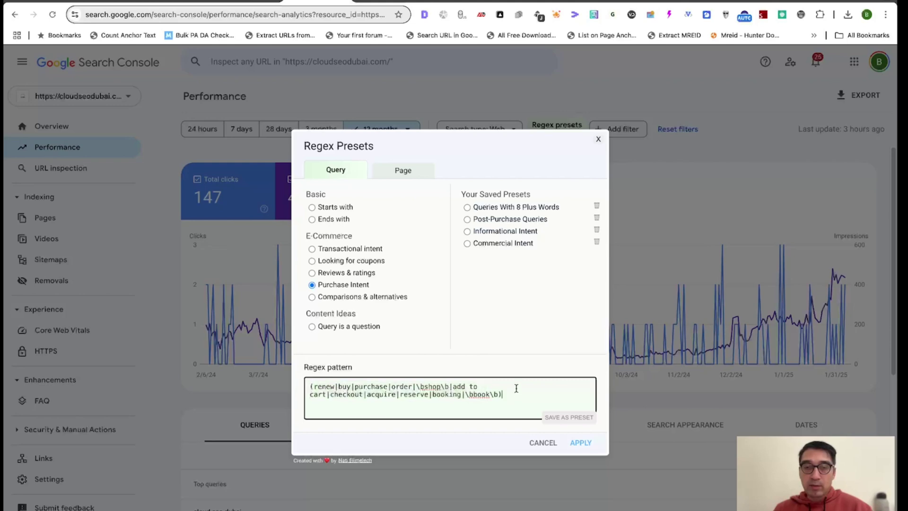
pyautogui.click(588, 446)
pyautogui.scroll(-5, 497, 336)
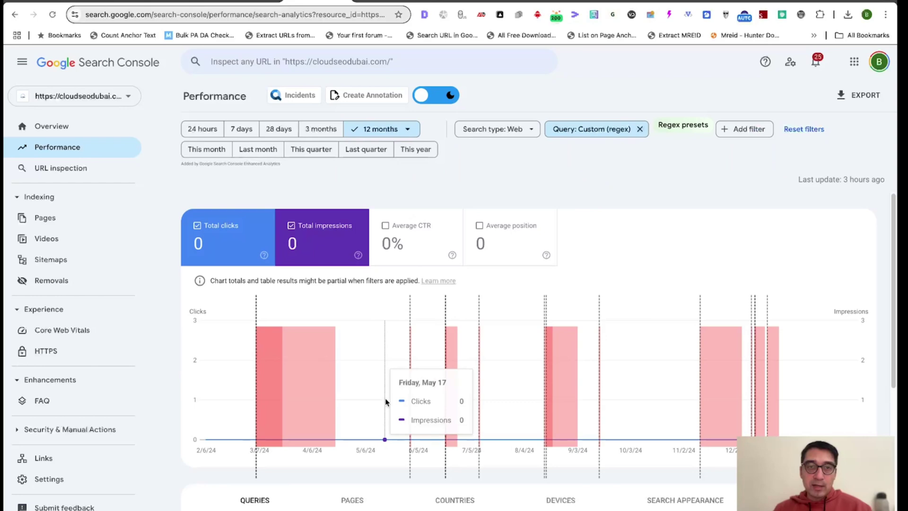
pyautogui.scroll(5, 424, 396)
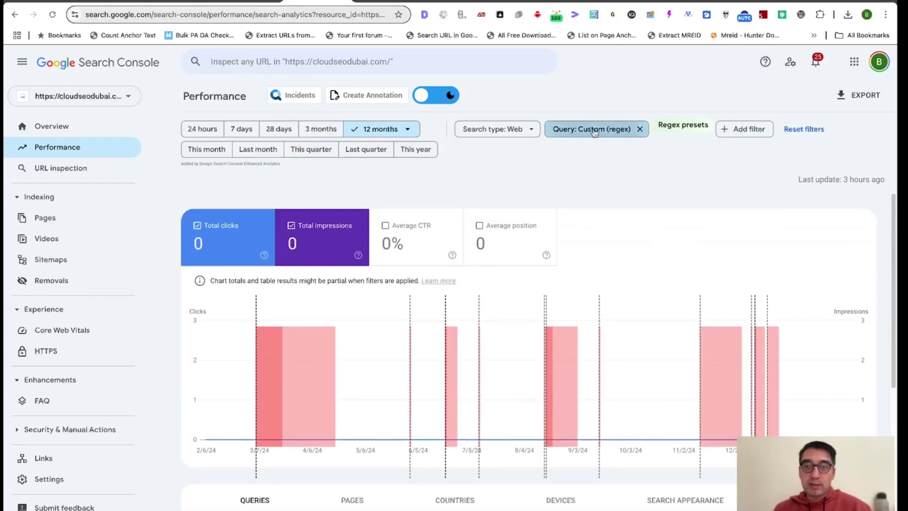
# Swap the current query filter for the Reviews & ratings query preset.
pyautogui.click(594, 130)
pyautogui.click(520, 357)
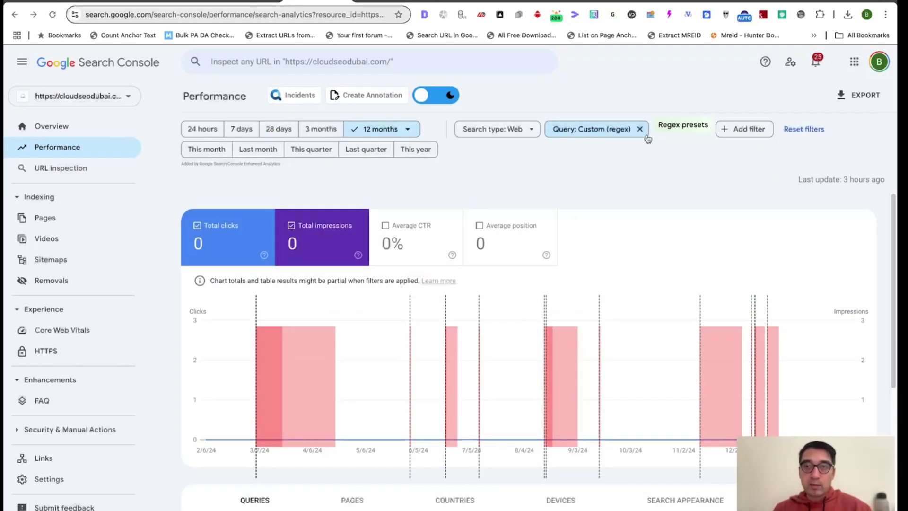
pyautogui.click(681, 126)
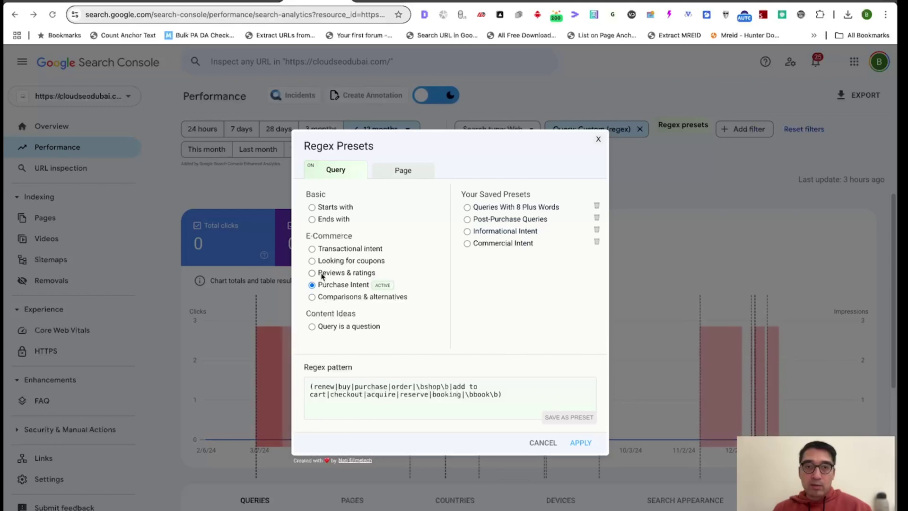
pyautogui.click(319, 272)
pyautogui.click(580, 442)
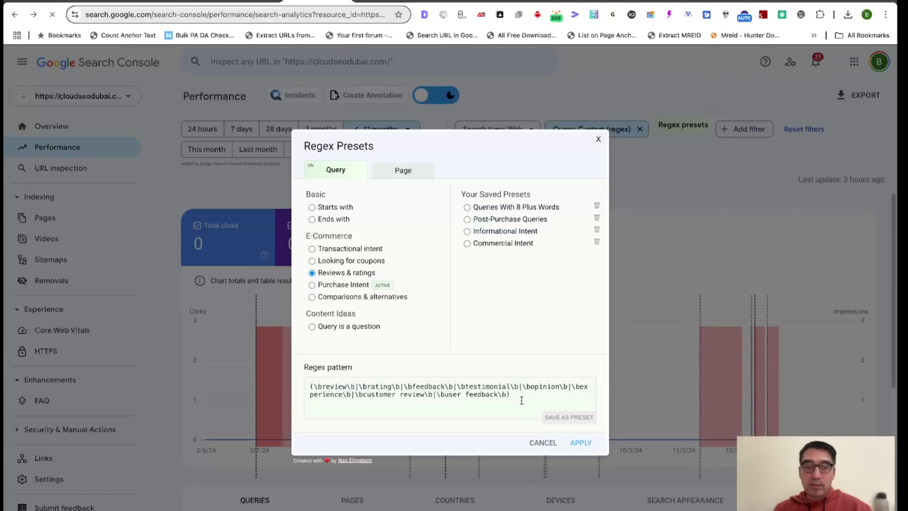
pyautogui.scroll(-4, 516, 338)
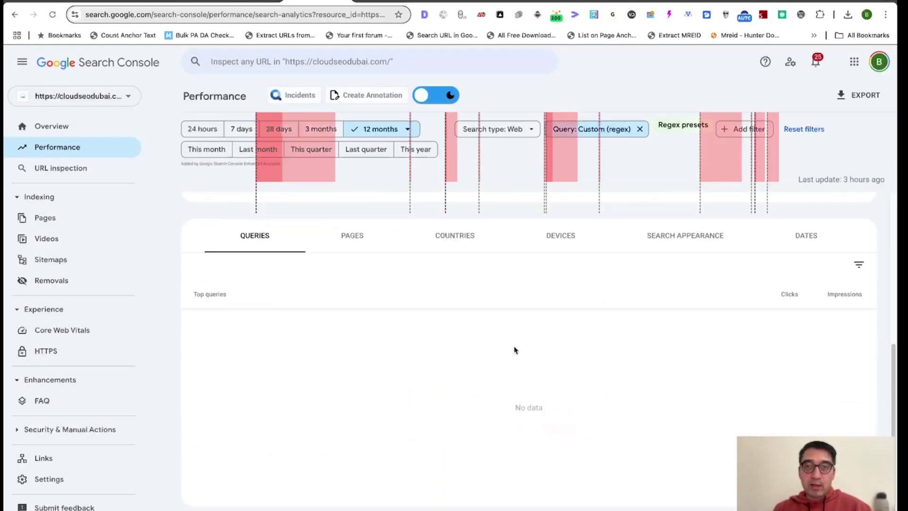
pyautogui.scroll(4, 515, 350)
# Apply the Transactional intent preset instead, showing 0 clicks and 399 impressions, then reopen presets.
pyautogui.click(682, 125)
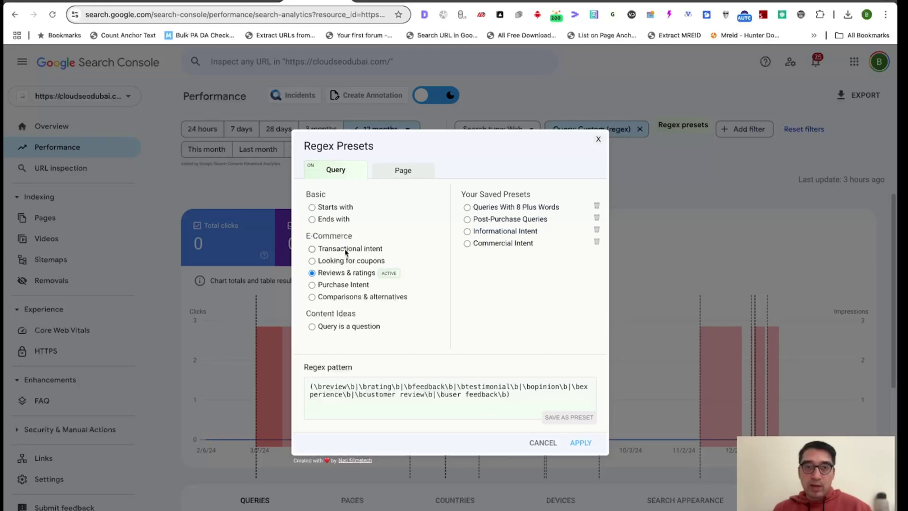
pyautogui.click(345, 251)
pyautogui.click(579, 442)
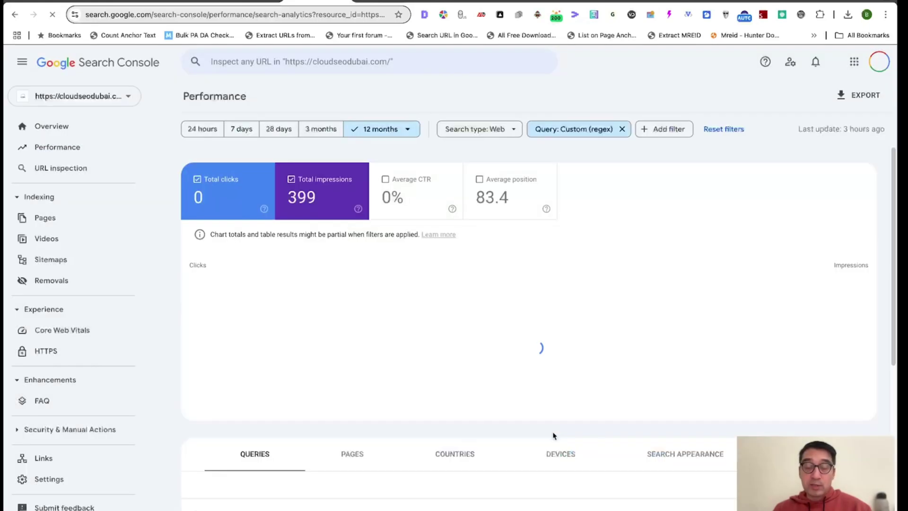
pyautogui.scroll(-6, 467, 317)
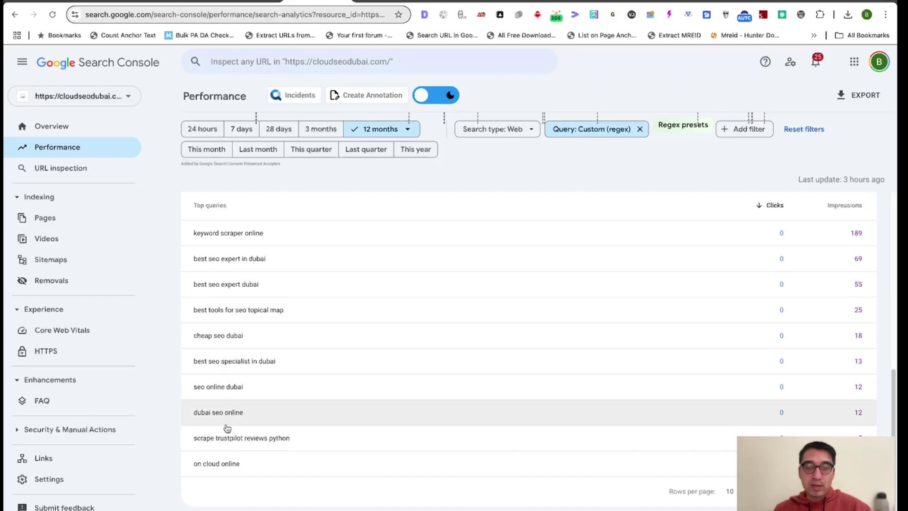
pyautogui.scroll(6, 425, 371)
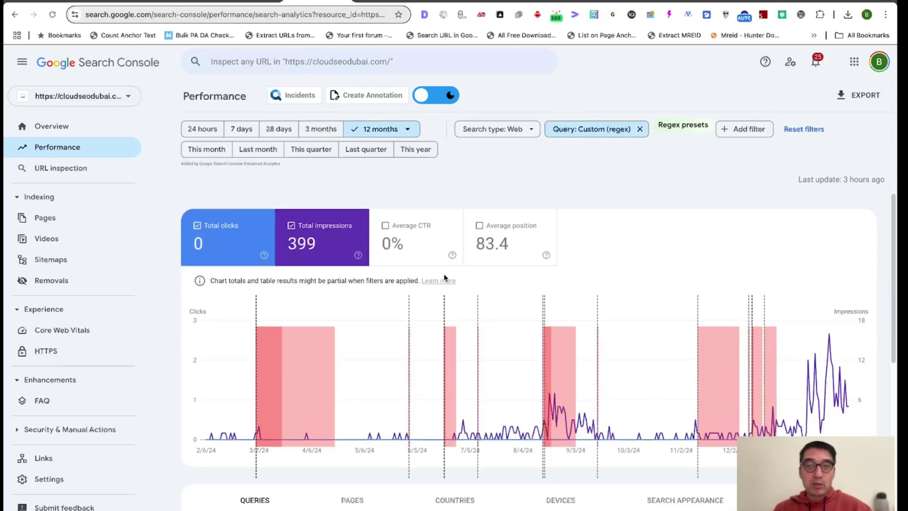
pyautogui.click(703, 128)
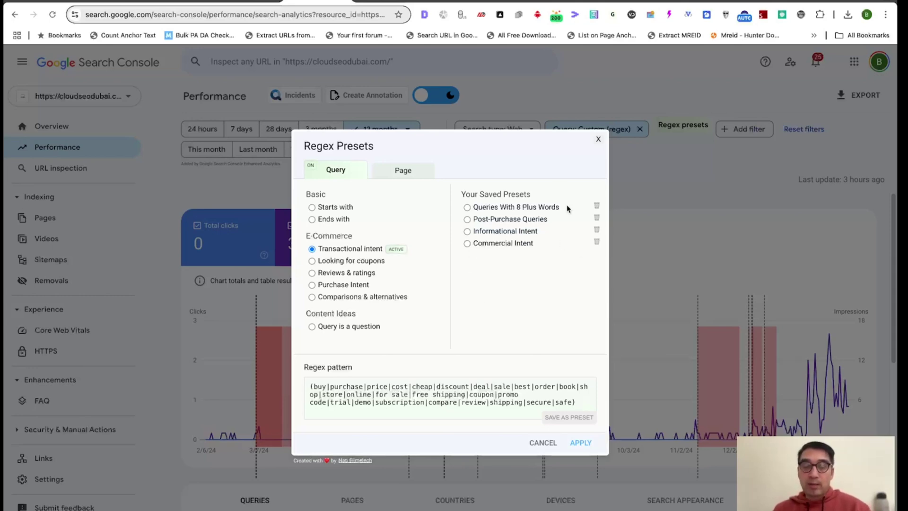
# Apply the saved 'Queries With 8 Plus Words' preset and review the long queries: 244 impressions, position 78.3.
pyautogui.click(467, 207)
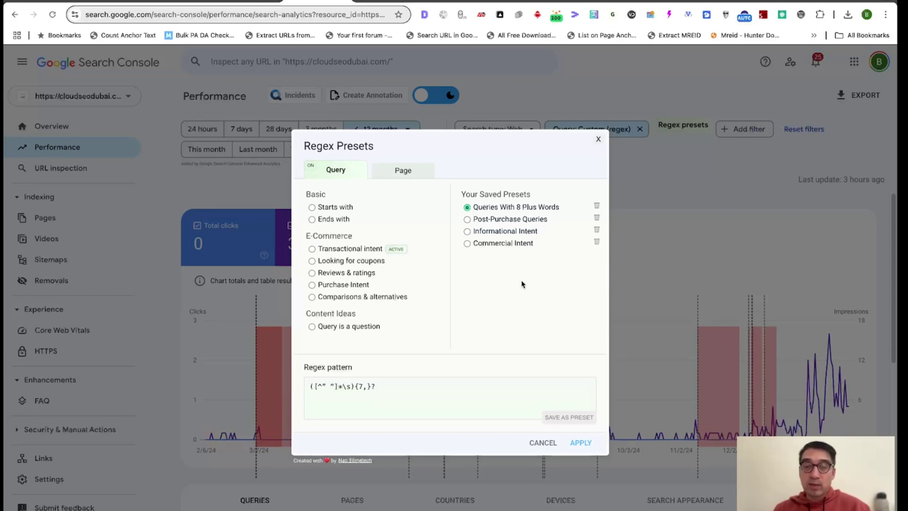
pyautogui.click(580, 443)
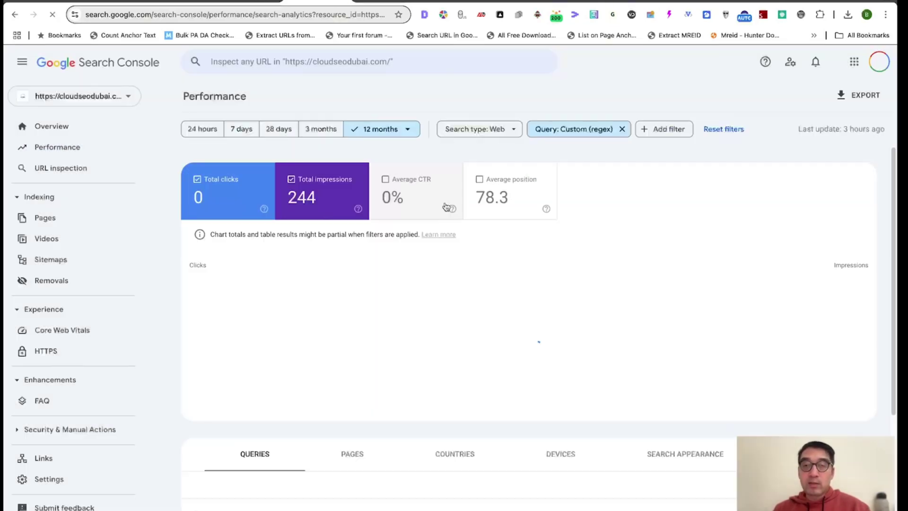
pyautogui.scroll(-5, 498, 251)
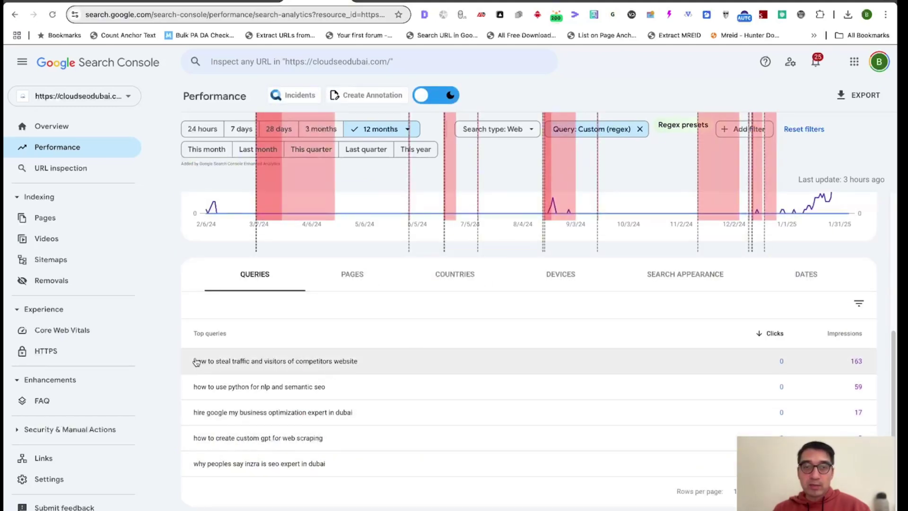
pyautogui.moveTo(197, 362); pyautogui.dragTo(358, 362)
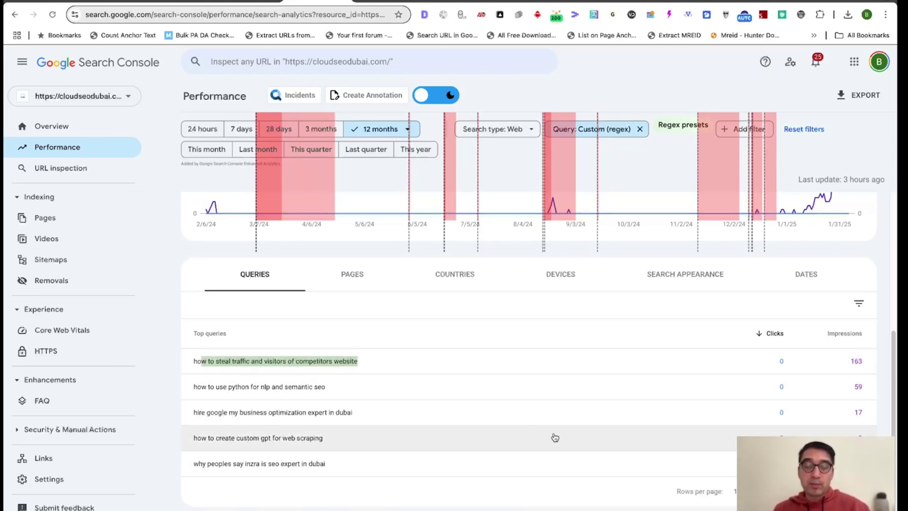
pyautogui.scroll(5, 529, 432)
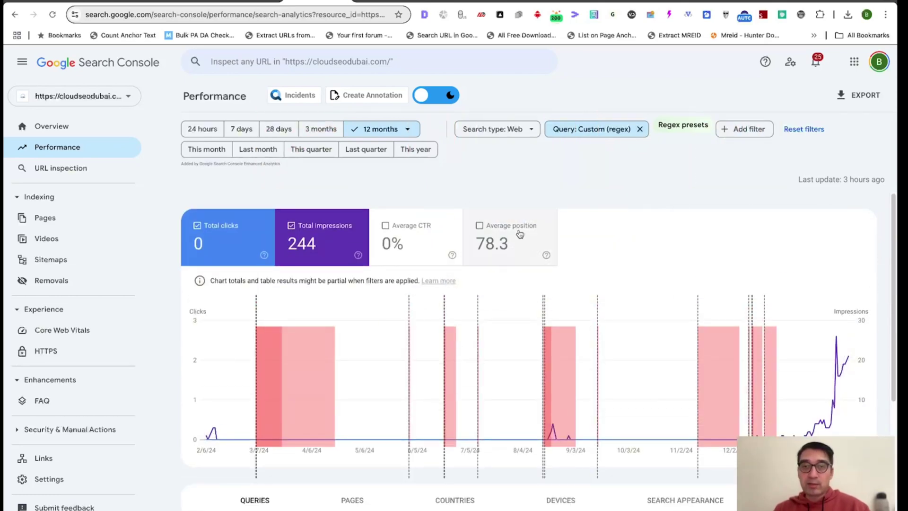
# Replace the query regex filter with the 'URLs with 3 levels' page preset, showing 2 clicks and 74 impressions.
pyautogui.click(668, 130)
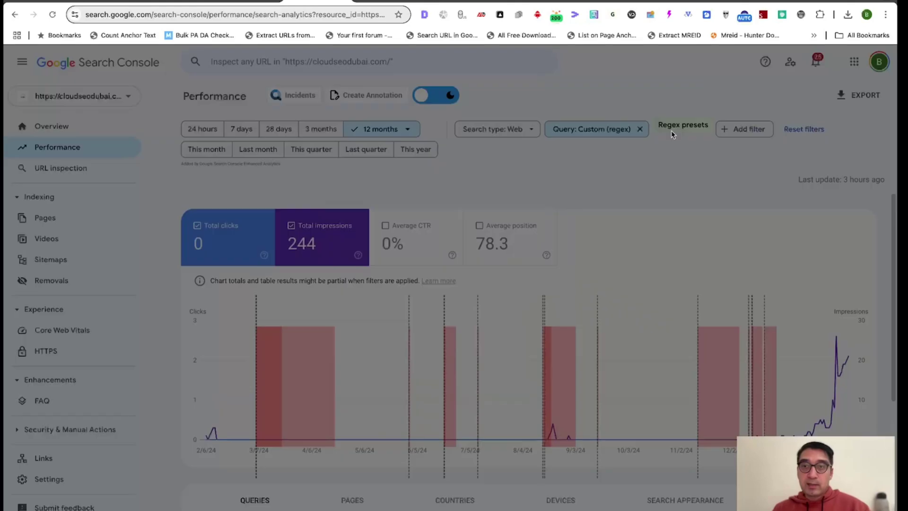
pyautogui.click(404, 170)
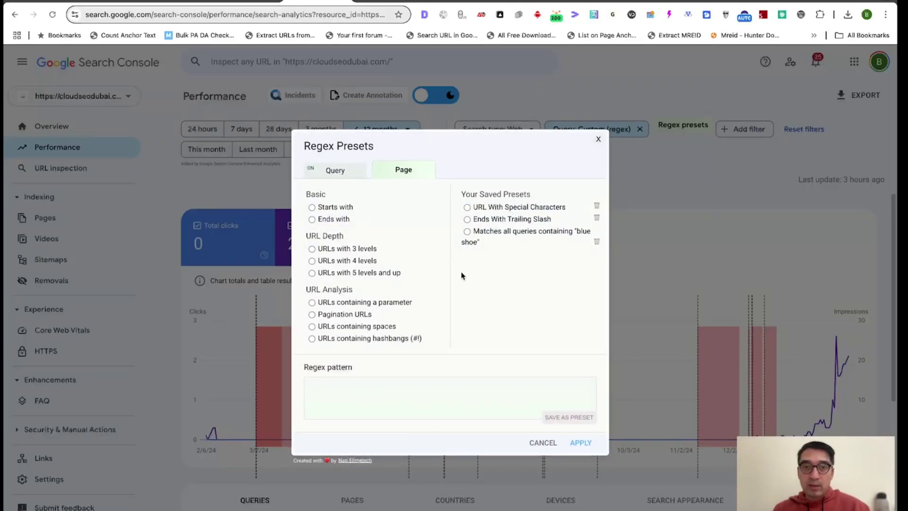
pyautogui.click(334, 251)
pyautogui.click(581, 443)
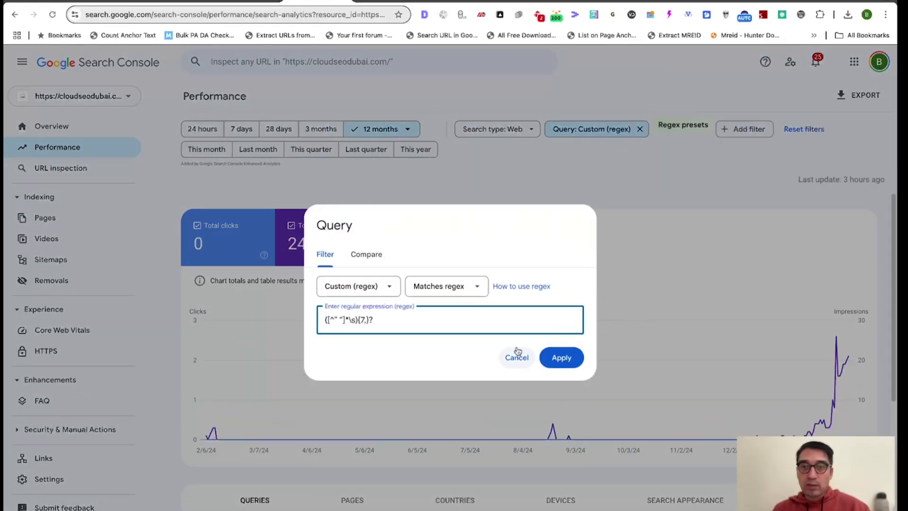
pyautogui.click(516, 356)
pyautogui.click(640, 129)
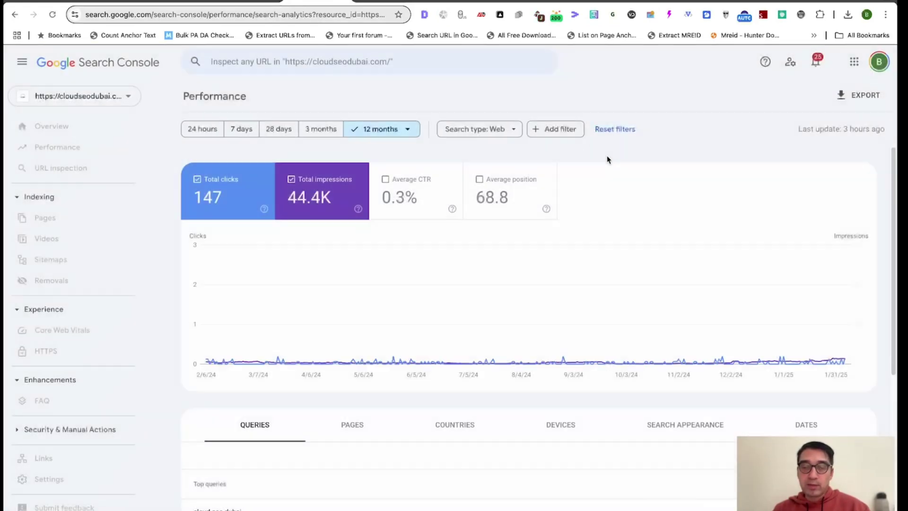
pyautogui.click(592, 126)
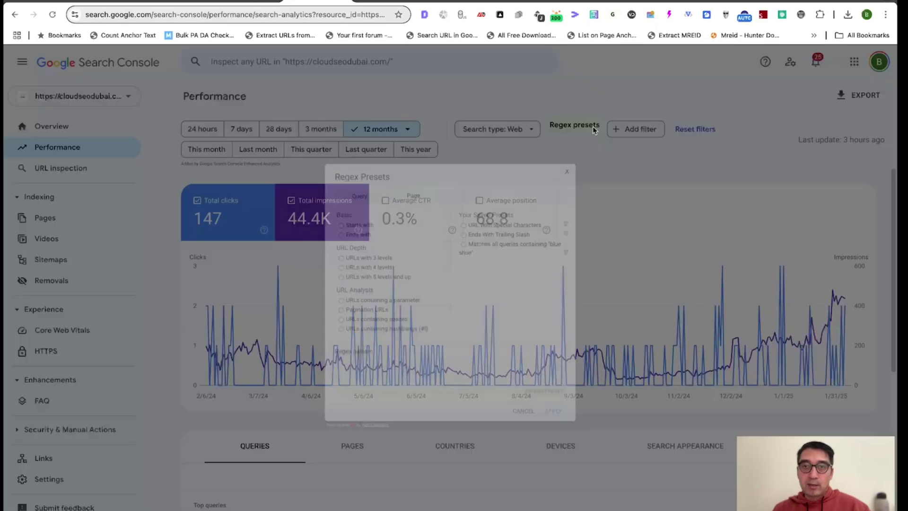
pyautogui.click(358, 249)
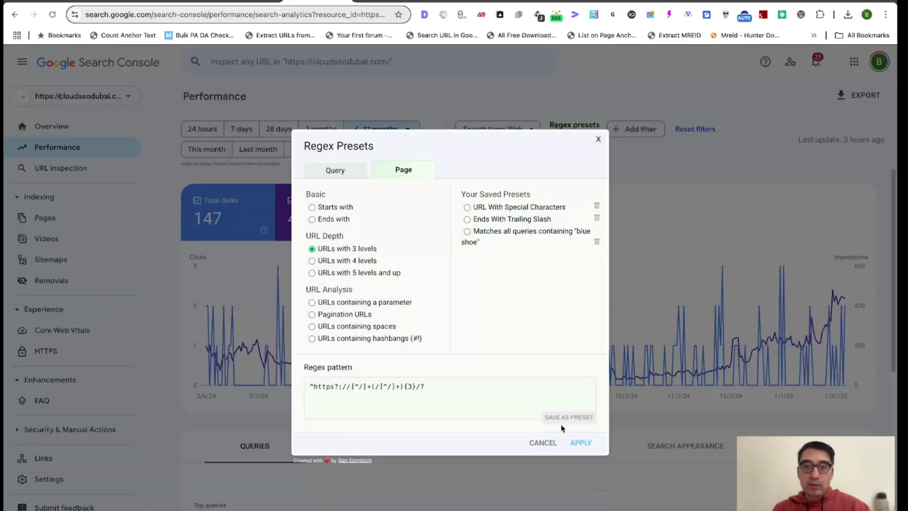
pyautogui.click(580, 442)
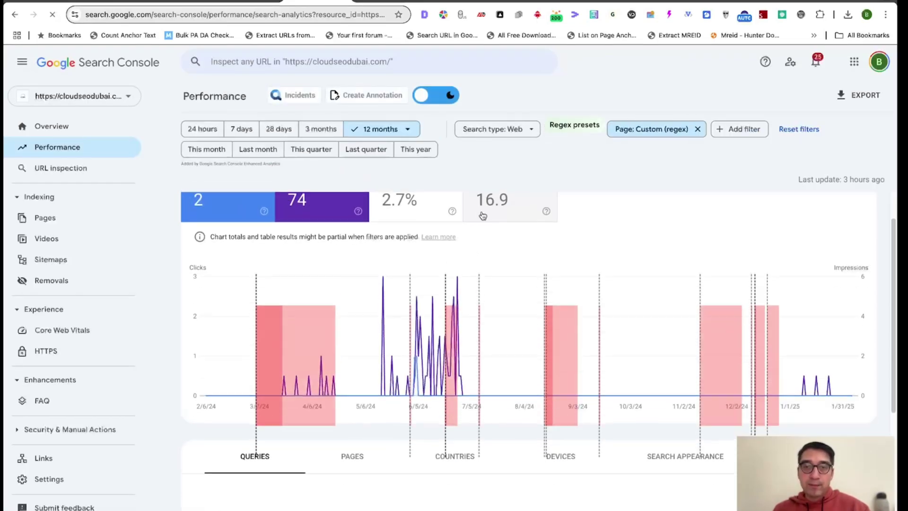
pyautogui.scroll(-5, 482, 216)
# Show the Top pages table for the three-level URL filter, then bring up the page regex presets.
pyautogui.click(349, 237)
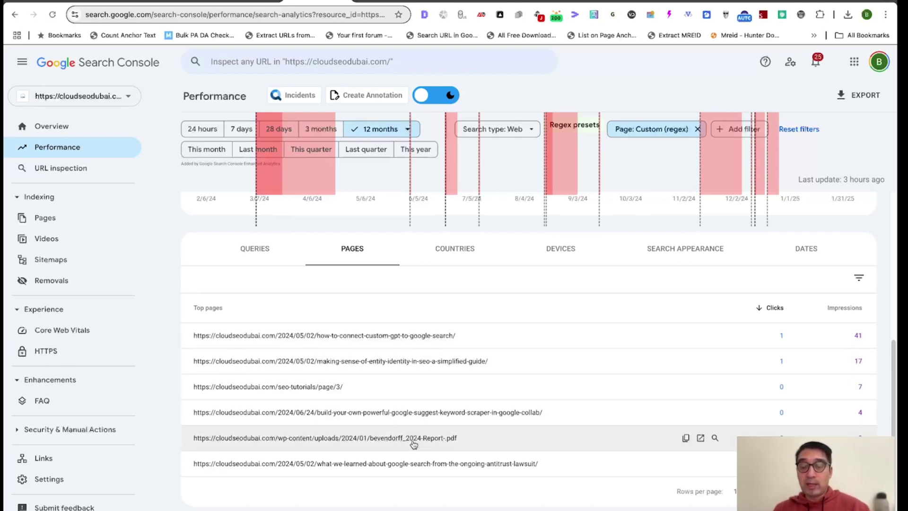
pyautogui.scroll(3, 436, 405)
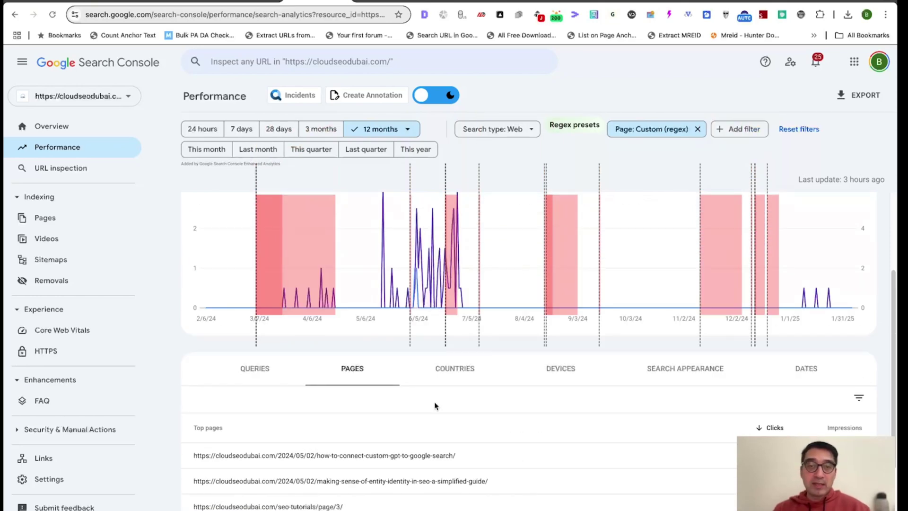
pyautogui.scroll(3, 436, 406)
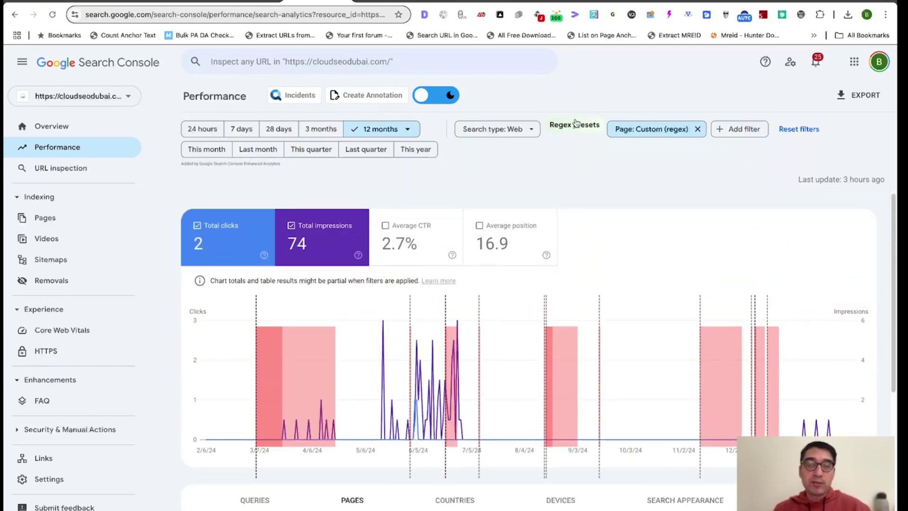
pyautogui.click(576, 125)
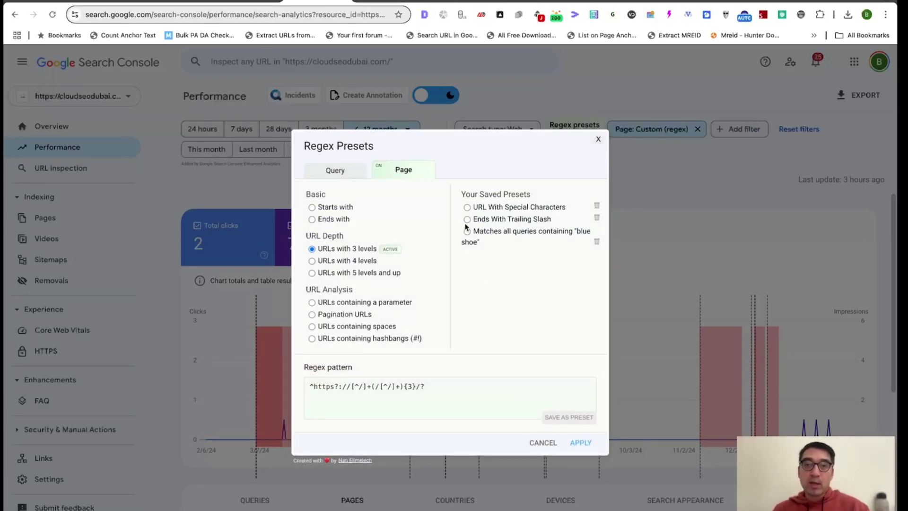
# Apply the saved 'Ends With Trailing Slash' page preset (151 clicks) and browse three more pages of Top pages.
pyautogui.click(483, 222)
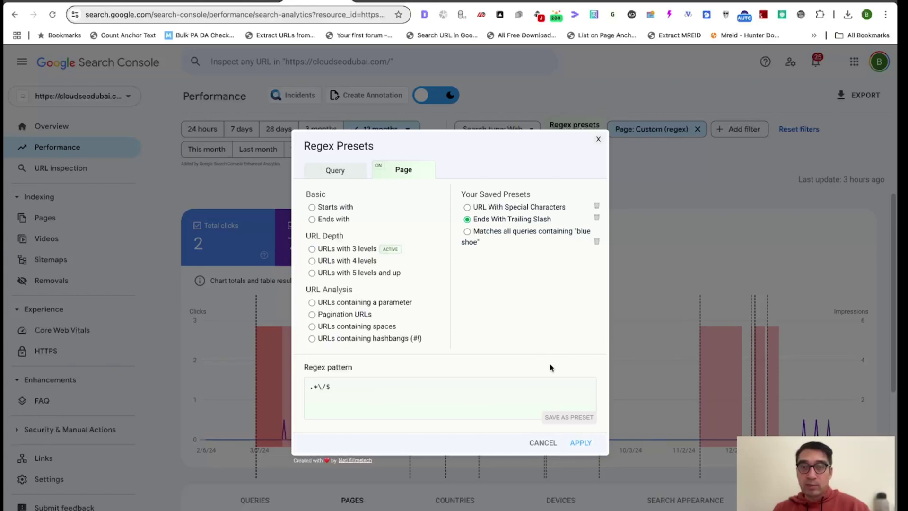
pyautogui.click(581, 441)
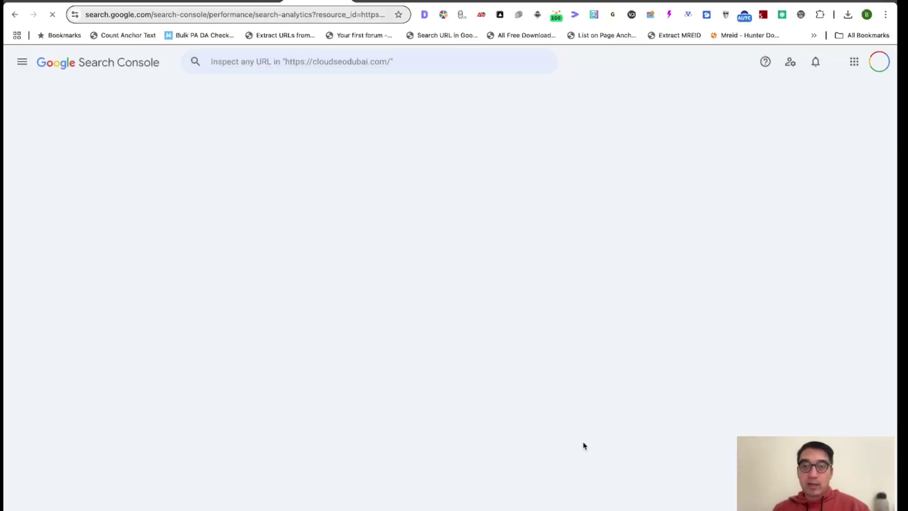
pyautogui.scroll(-5, 567, 390)
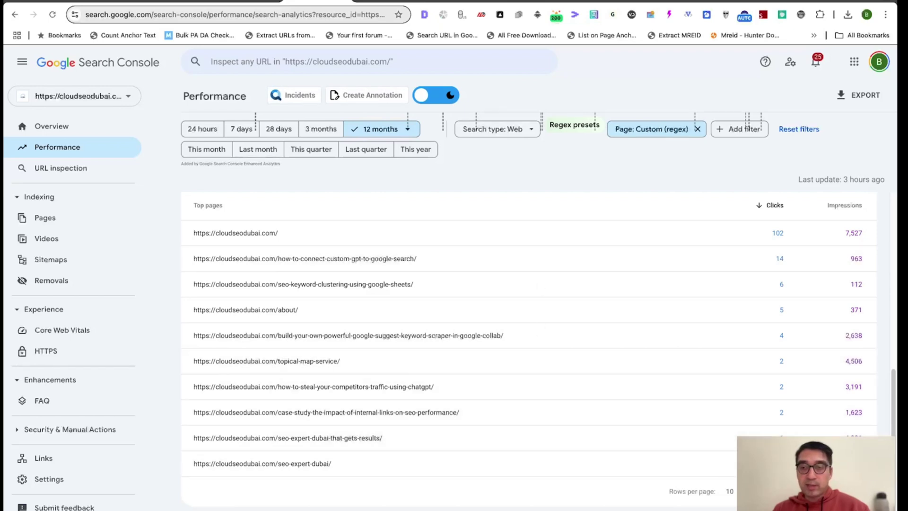
pyautogui.click(865, 491)
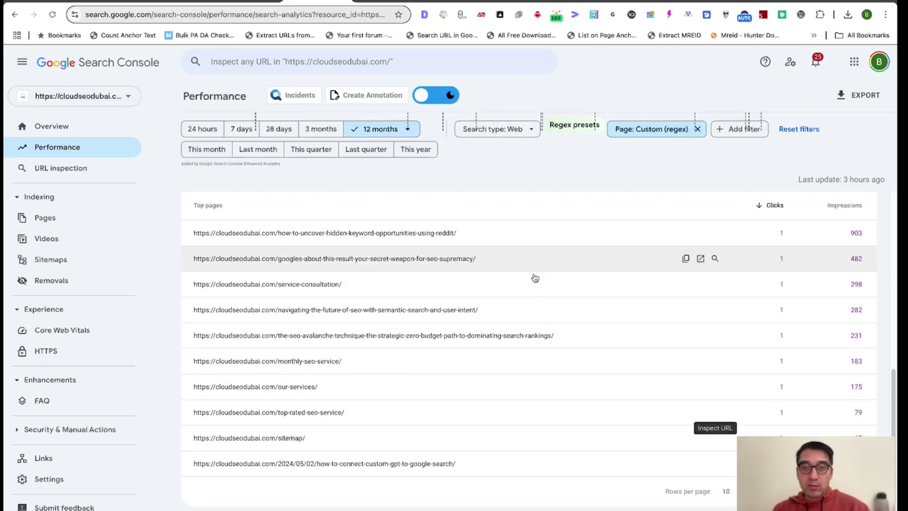
pyautogui.click(865, 491)
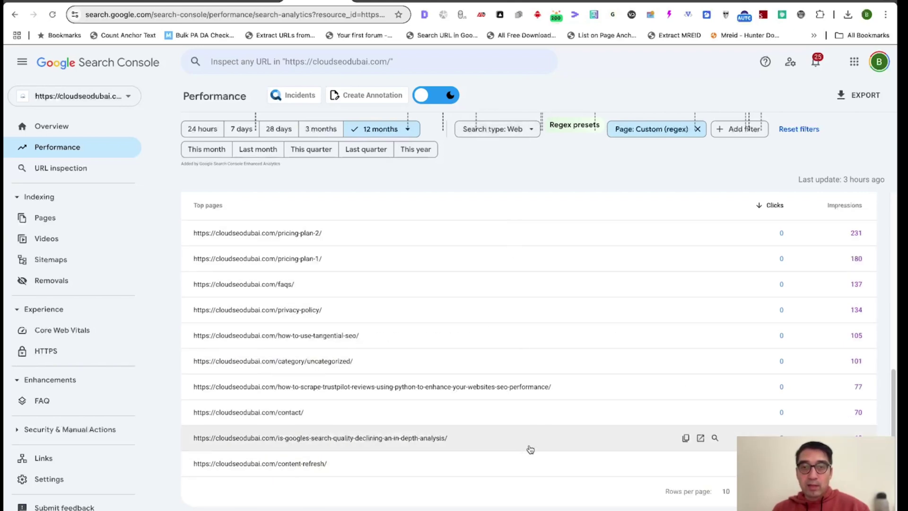
pyautogui.click(865, 491)
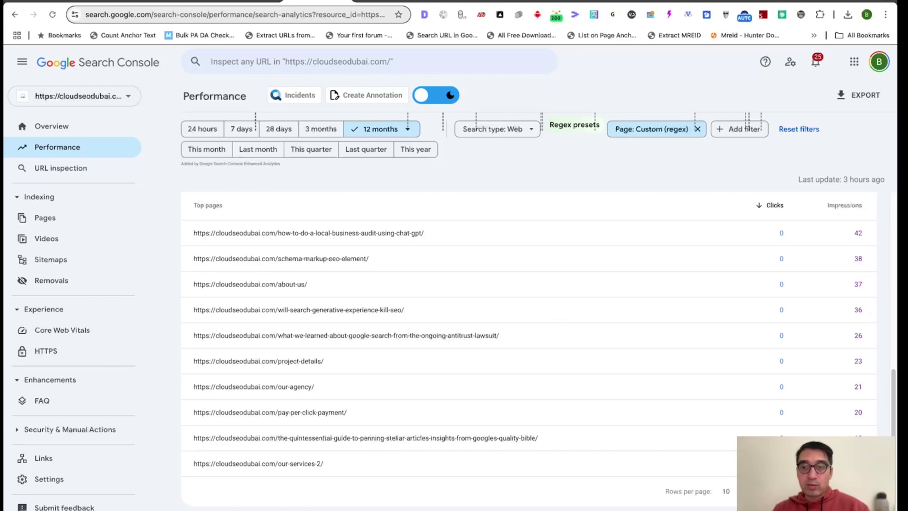
pyautogui.scroll(7, 592, 382)
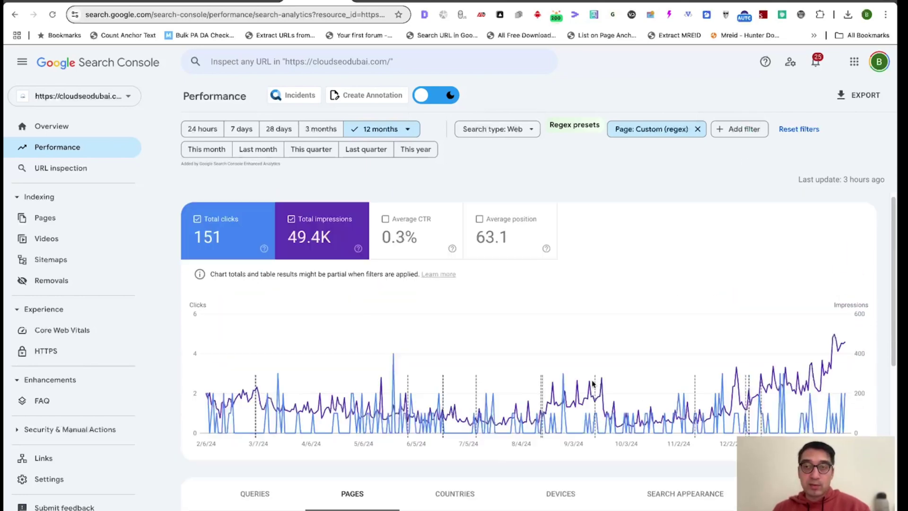